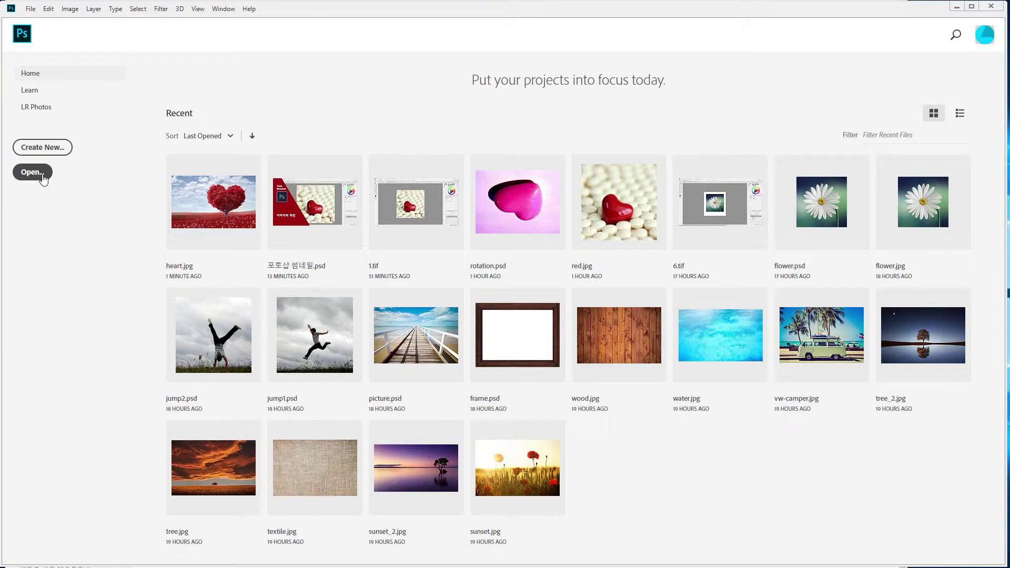
- Open the heart.jpg image from the Section_07 folder
click(43, 177)
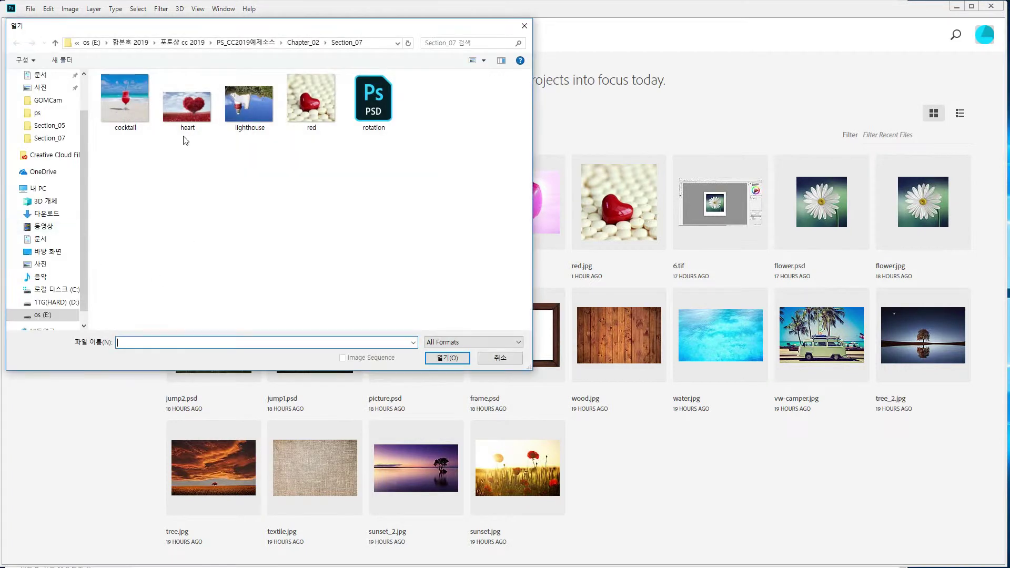
click(192, 112)
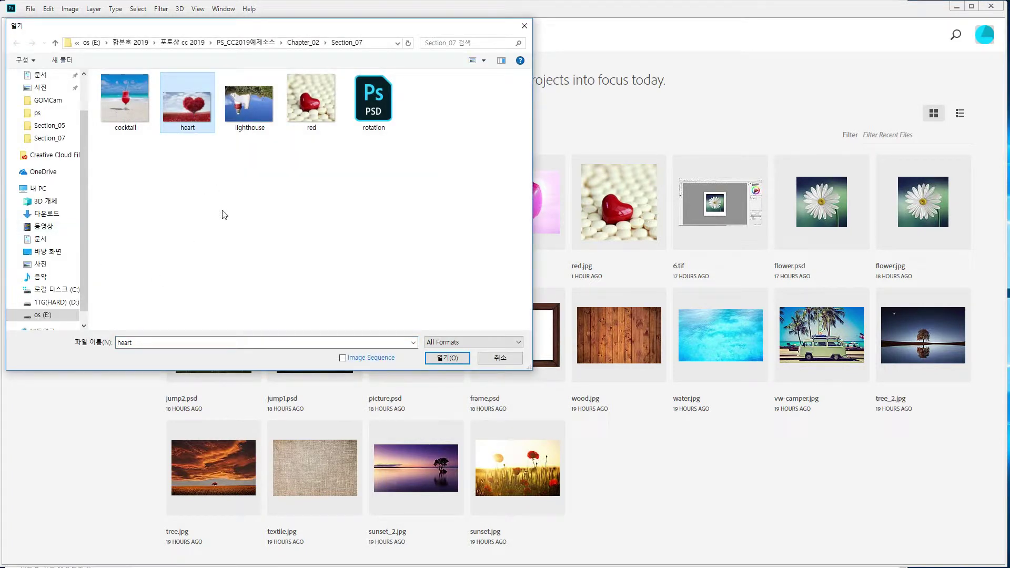
click(447, 358)
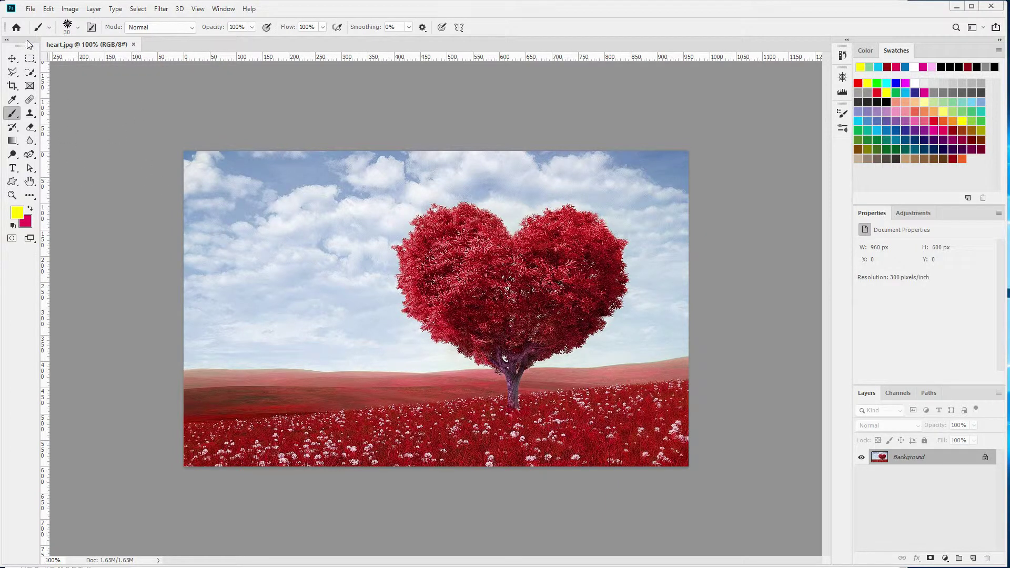
- Resize the image to a width of 860 pixels, keeping its proportions
click(70, 8)
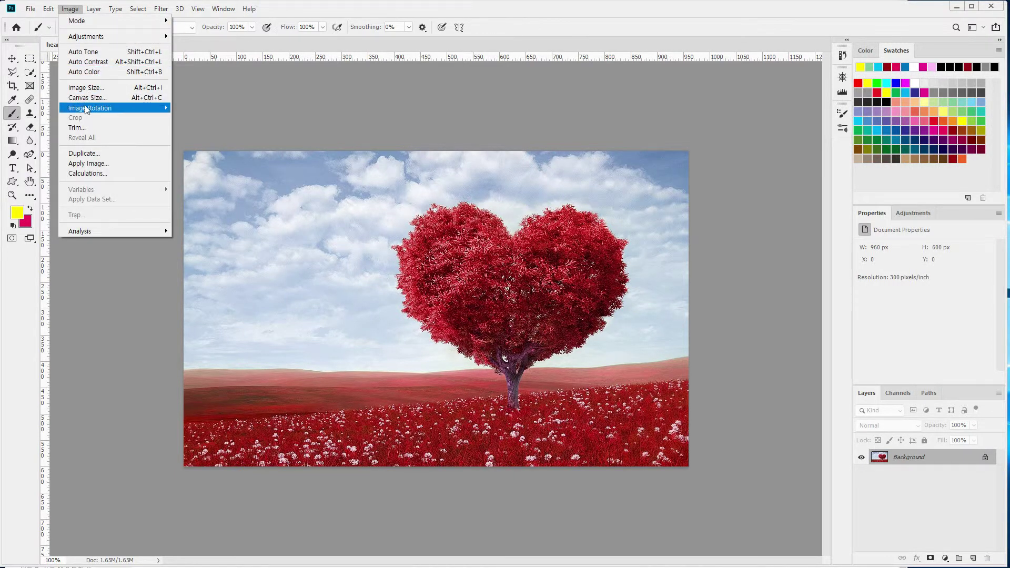
click(86, 88)
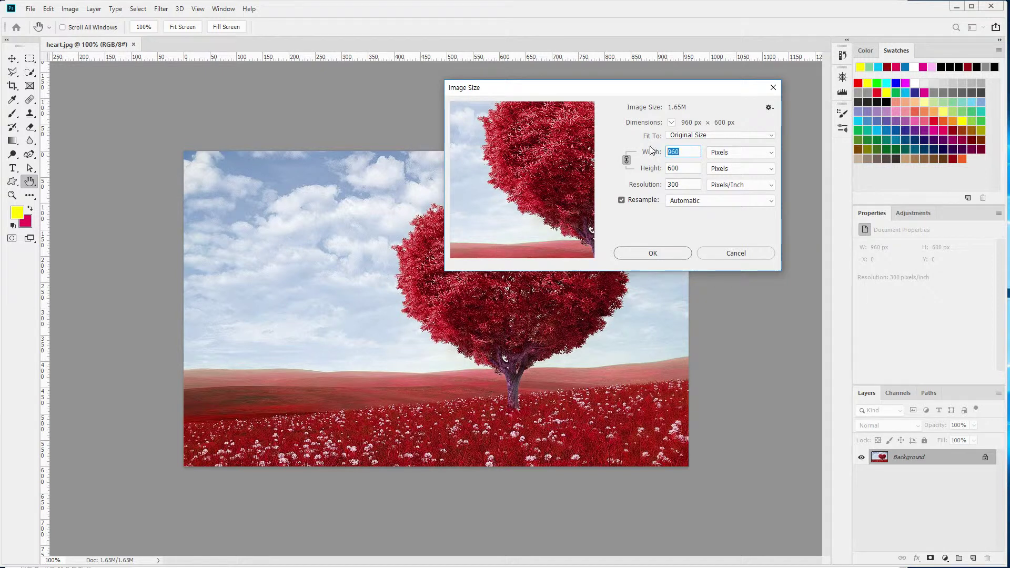
text(860)
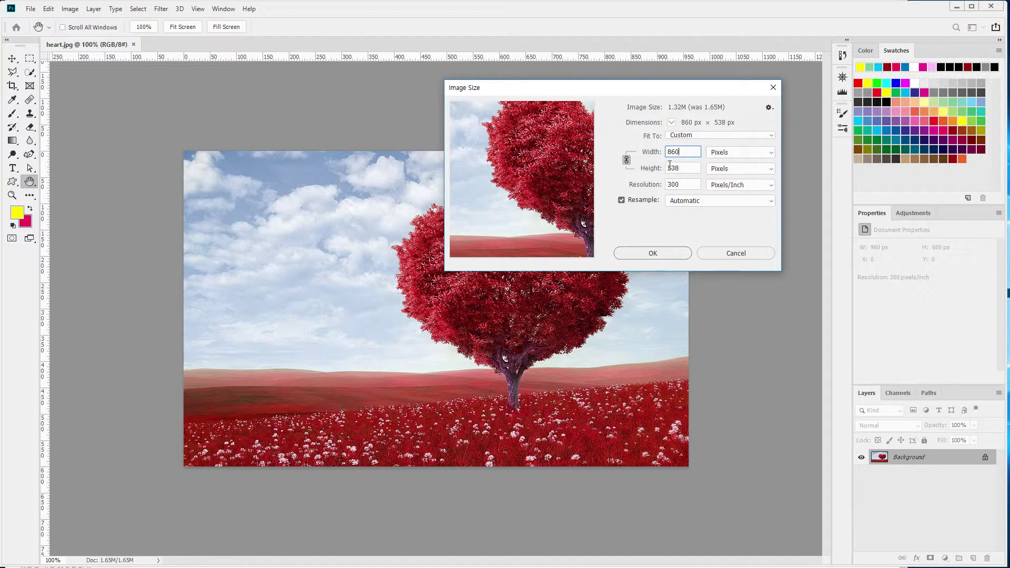
click(664, 254)
- Paint scattered flowers with the Brush tool, a dark red stroke across the sky and a light blue stroke across the sky and tree
key(b)
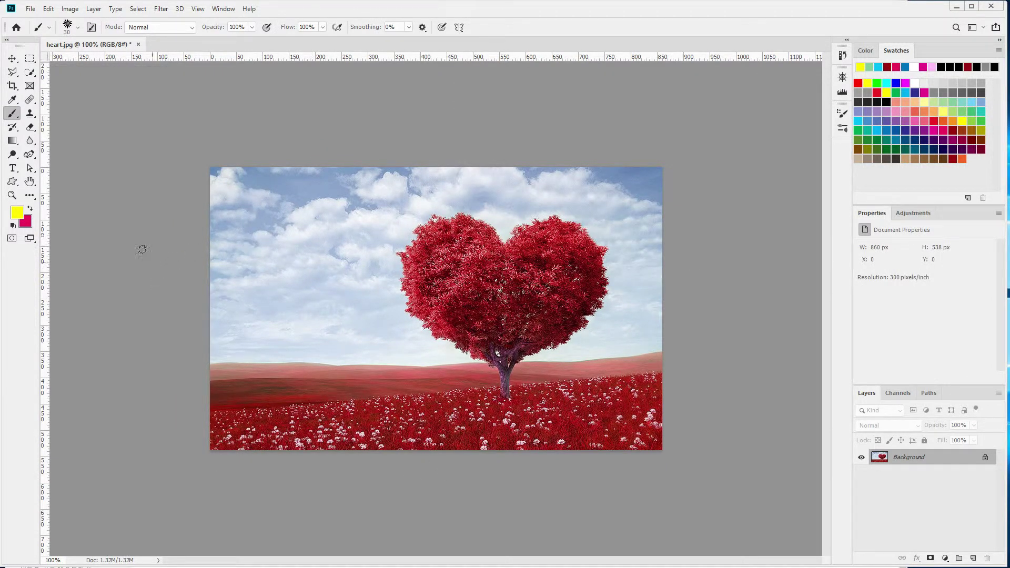
click(953, 129)
mouse_move(230, 192)
mouse_down()
mouse_move(294, 228)
mouse_move(361, 238)
mouse_move(437, 215)
mouse_move(613, 242)
mouse_up()
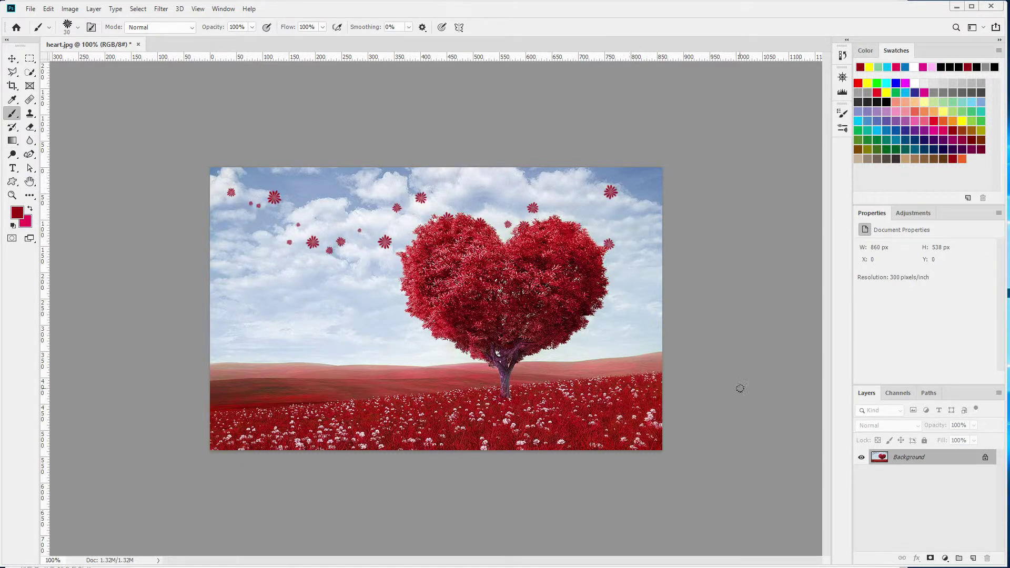
click(973, 102)
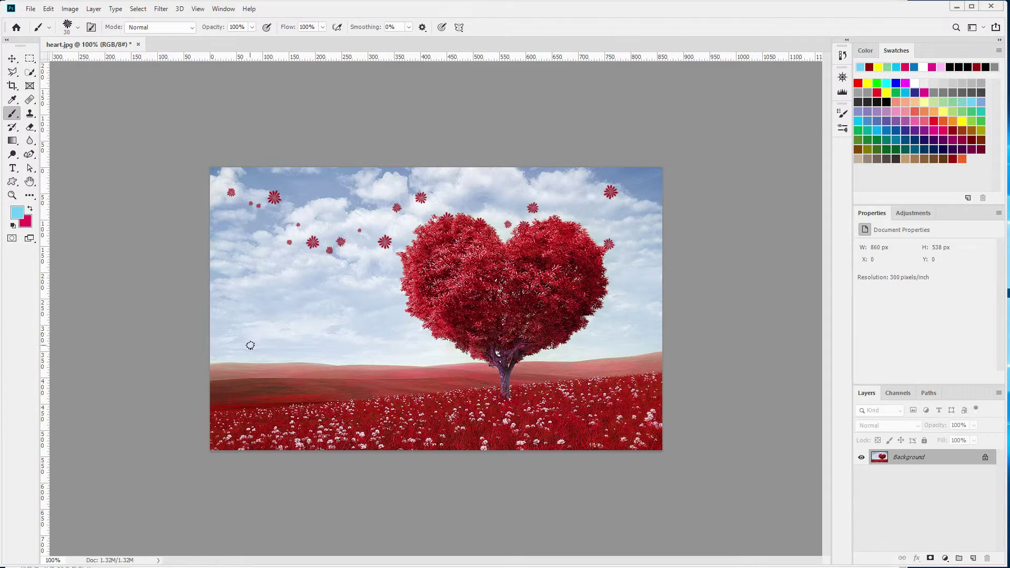
mouse_move(248, 345)
mouse_down()
mouse_move(295, 287)
mouse_move(359, 234)
mouse_move(605, 331)
mouse_move(625, 314)
mouse_up()
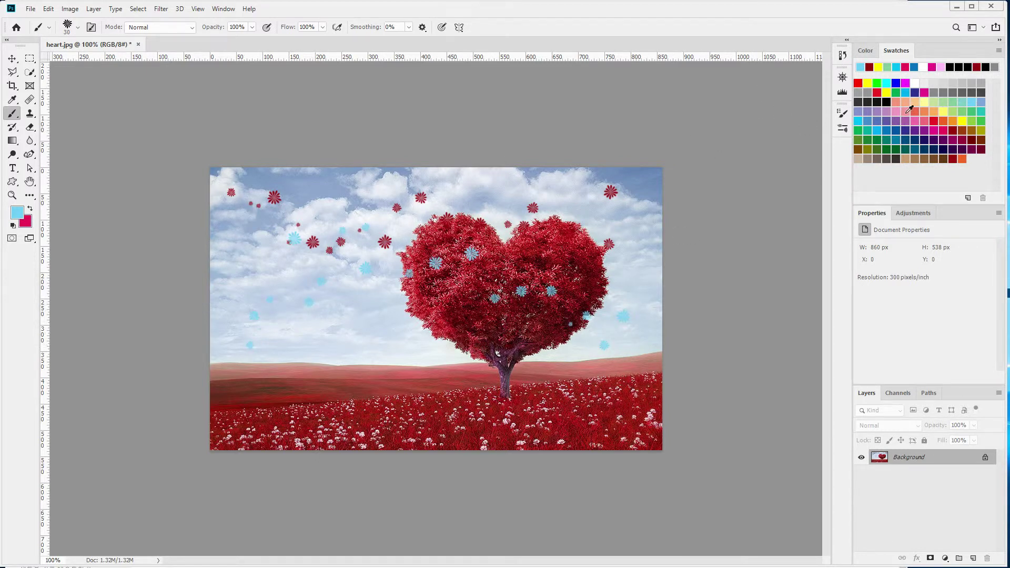
- Paint pale yellow flowers over the red field and light orange flowers across the sky and heart-shaped tree
click(925, 102)
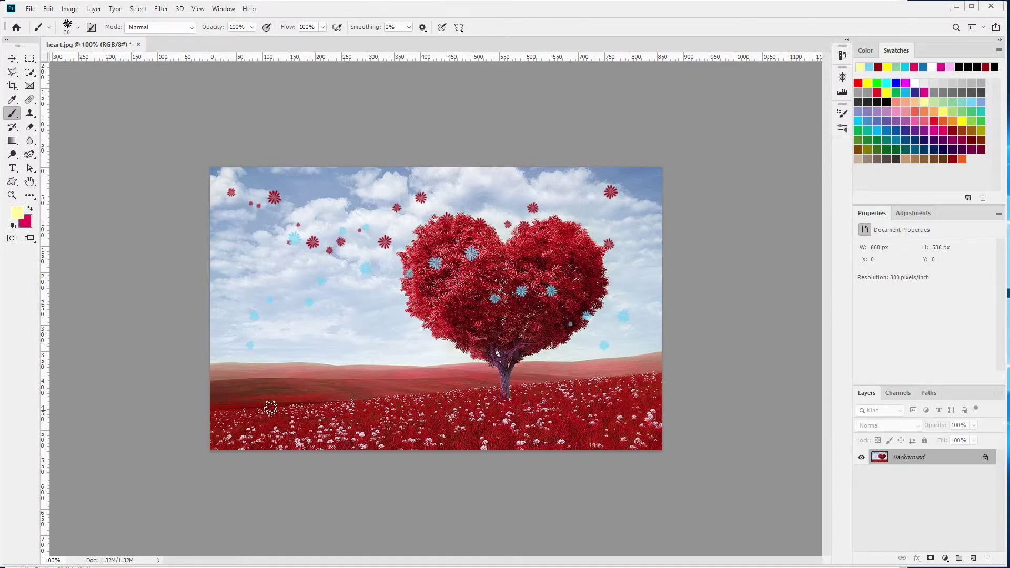
mouse_move(269, 409)
mouse_down()
mouse_move(532, 413)
mouse_move(611, 363)
mouse_move(621, 370)
mouse_move(521, 400)
mouse_move(410, 402)
mouse_up()
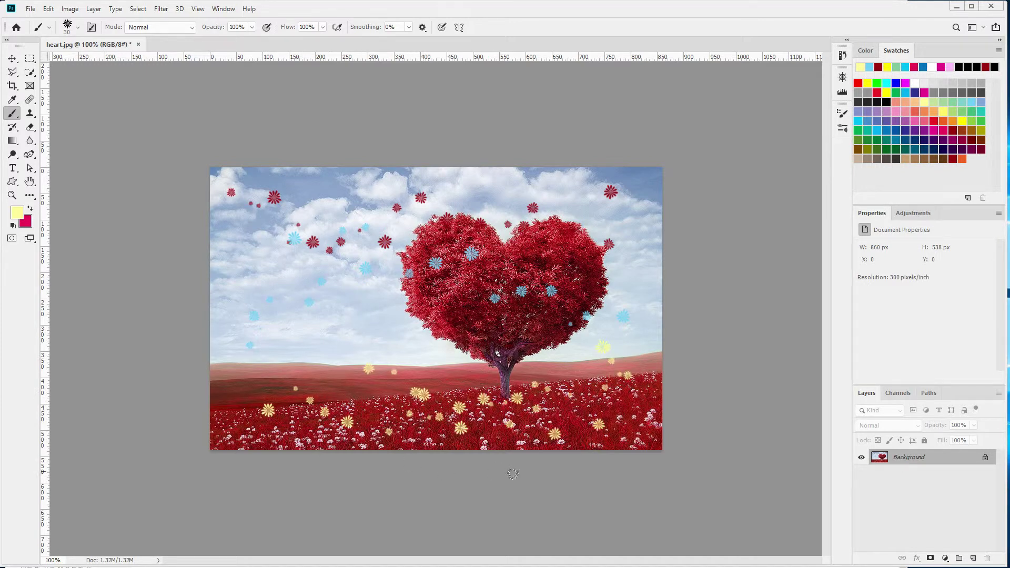
click(934, 111)
mouse_move(242, 254)
mouse_down()
mouse_move(340, 292)
mouse_move(622, 264)
mouse_up()
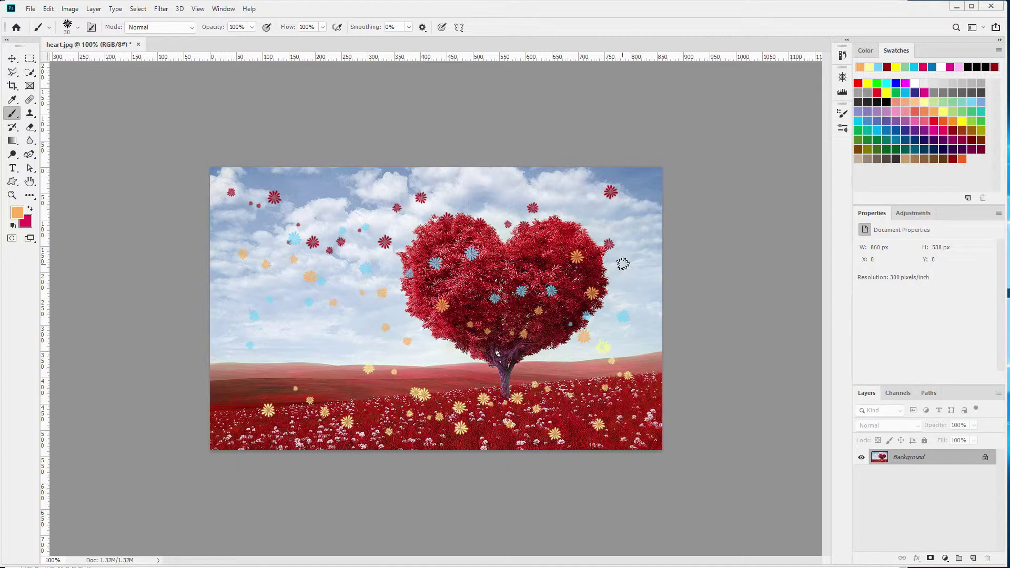
- Undo and redo the light orange brush stroke, twice in a row
key(ctrl+z)
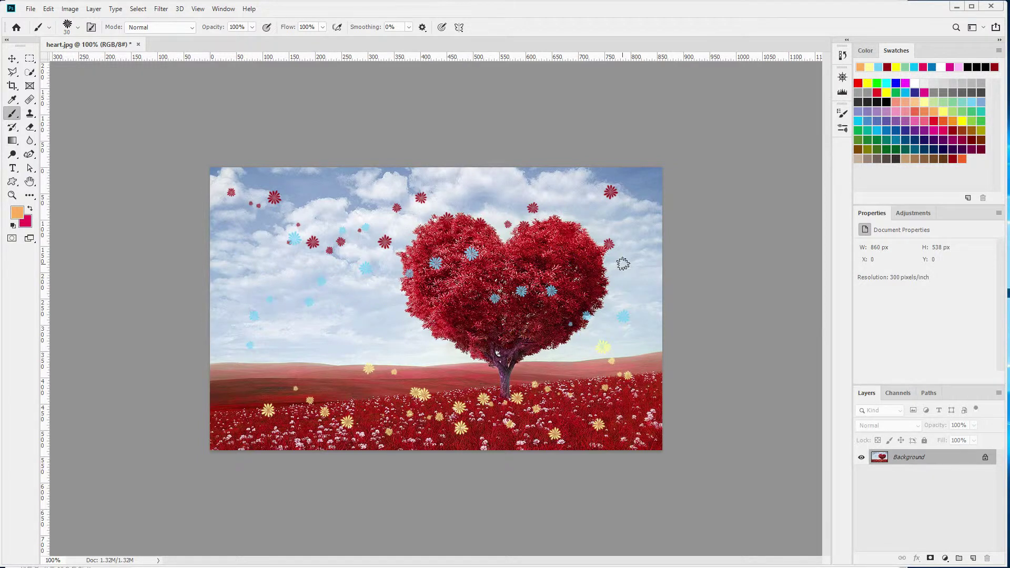
key(ctrl+shift+z)
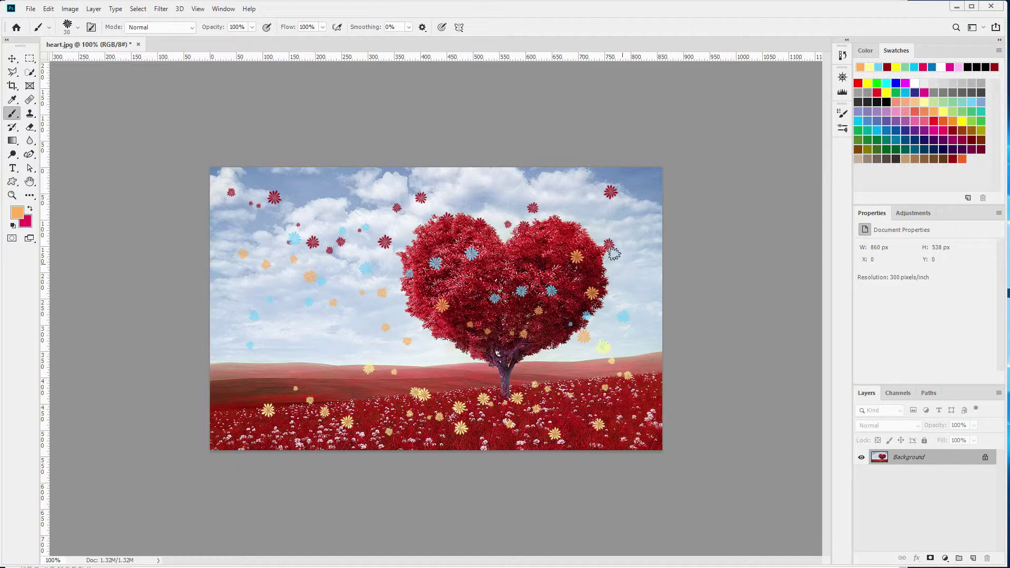
click(47, 9)
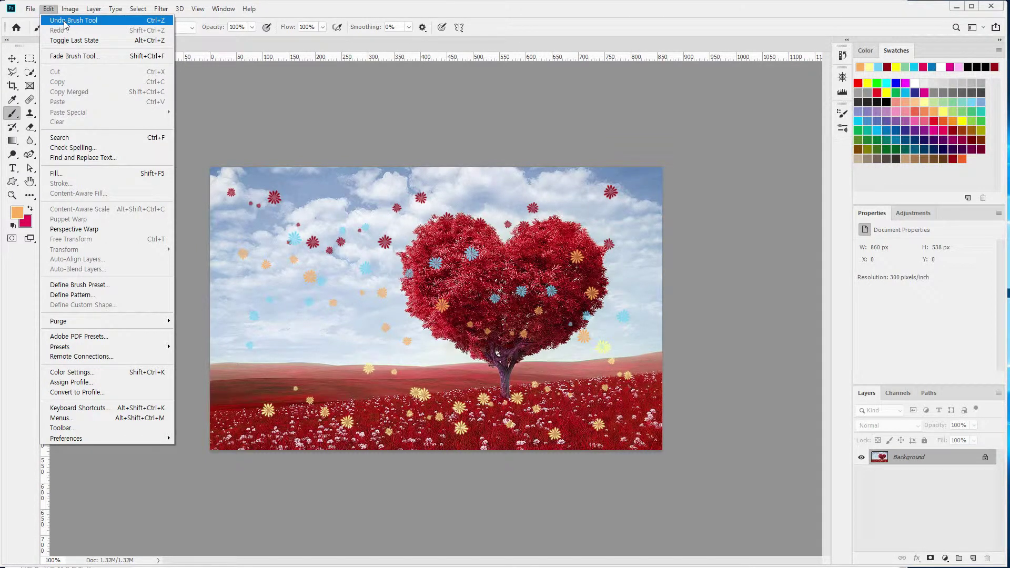
click(148, 24)
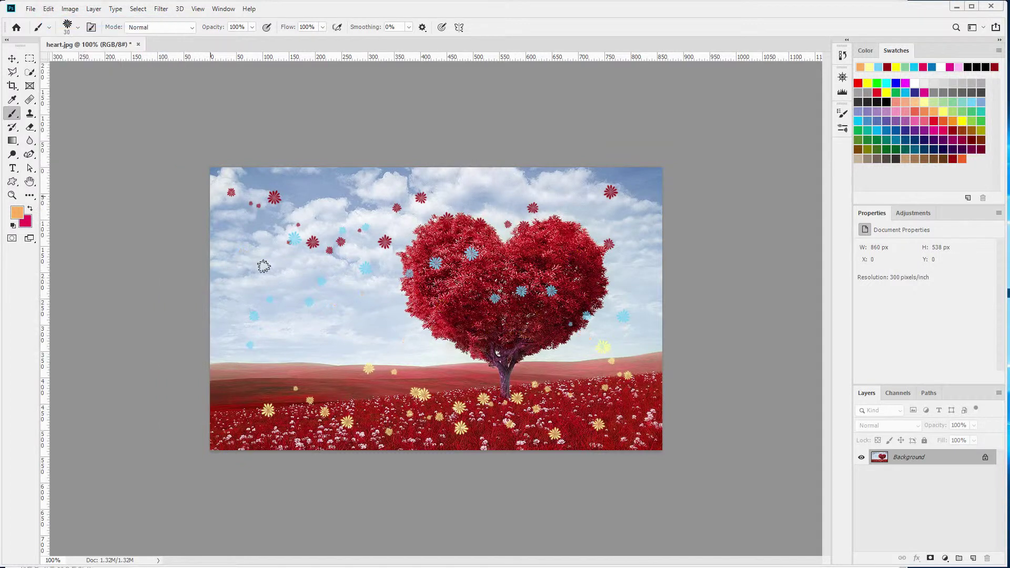
click(49, 9)
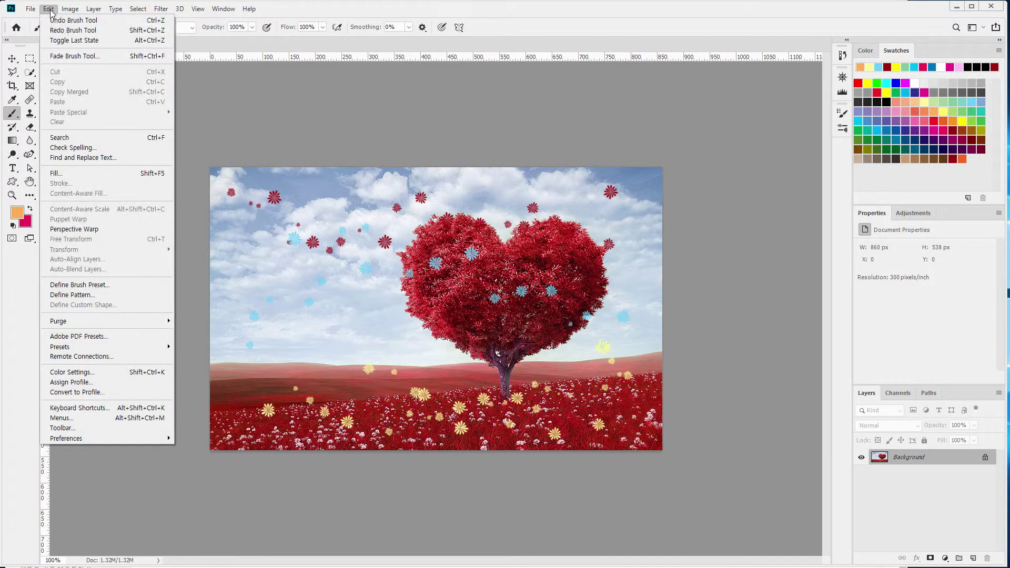
click(74, 30)
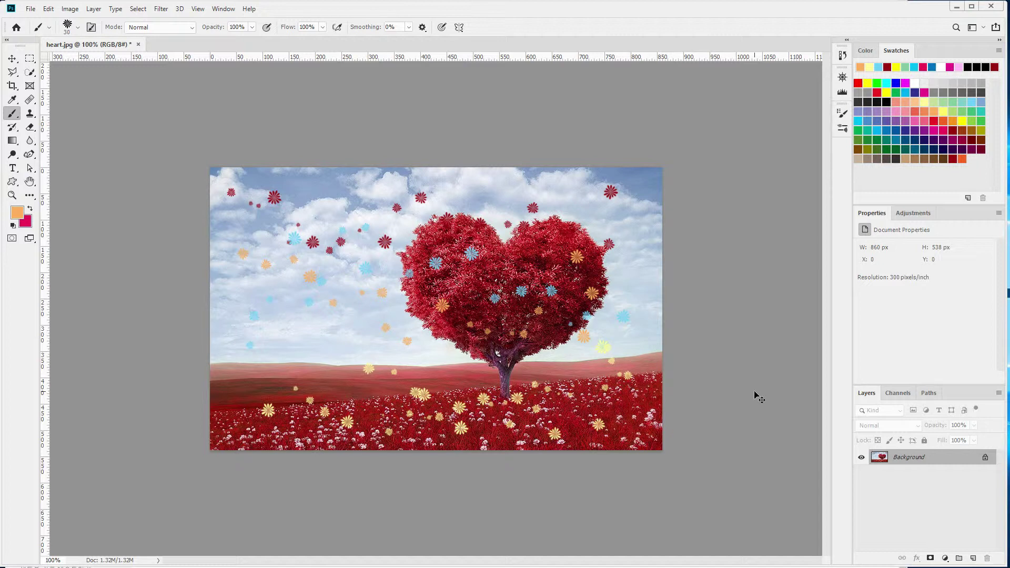
- Undo all four brush strokes and the image resize
key(ctrl+z)
key(ctrl+z)
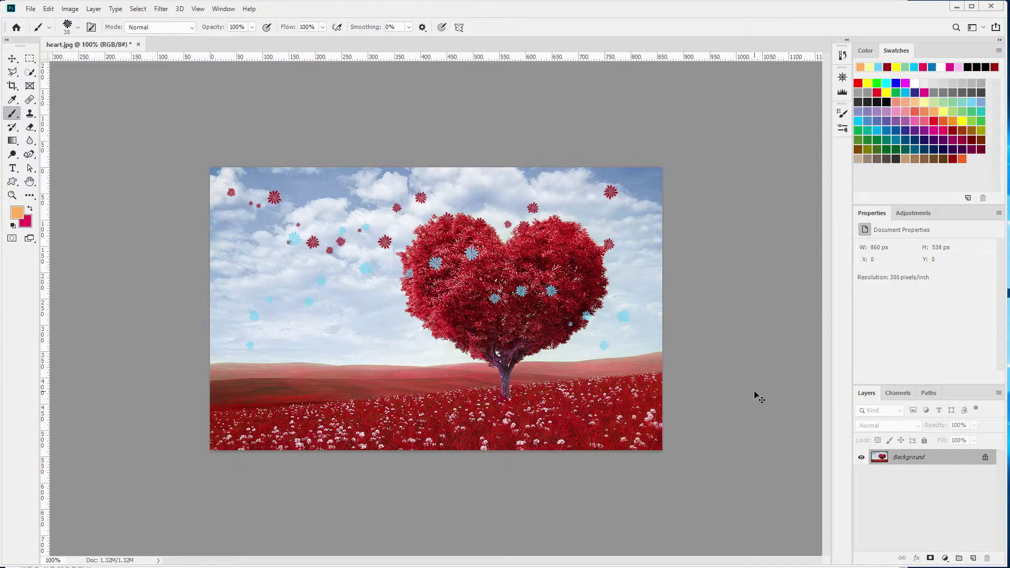
key(ctrl+z)
key(ctrl+z)
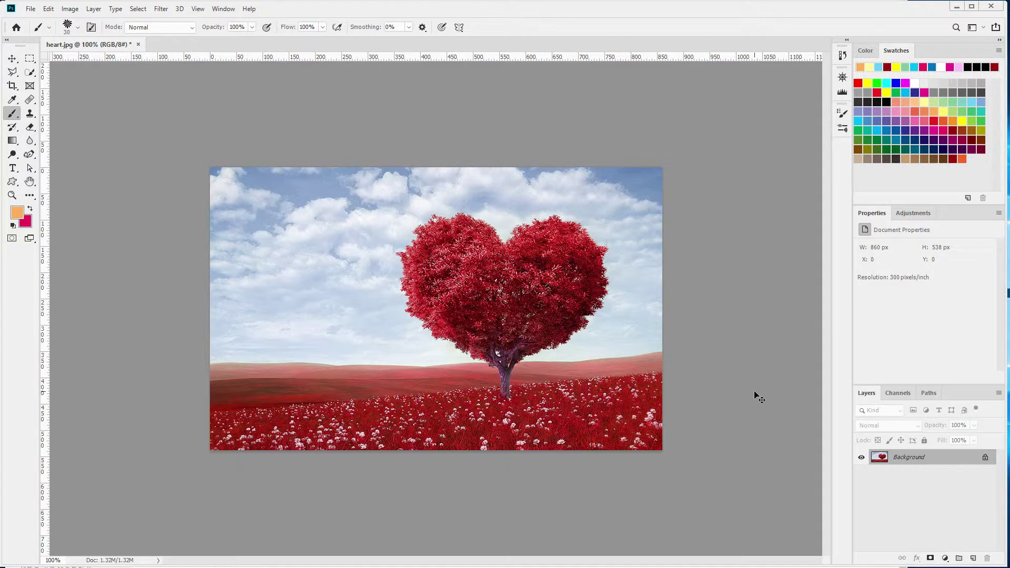
key(ctrl+z)
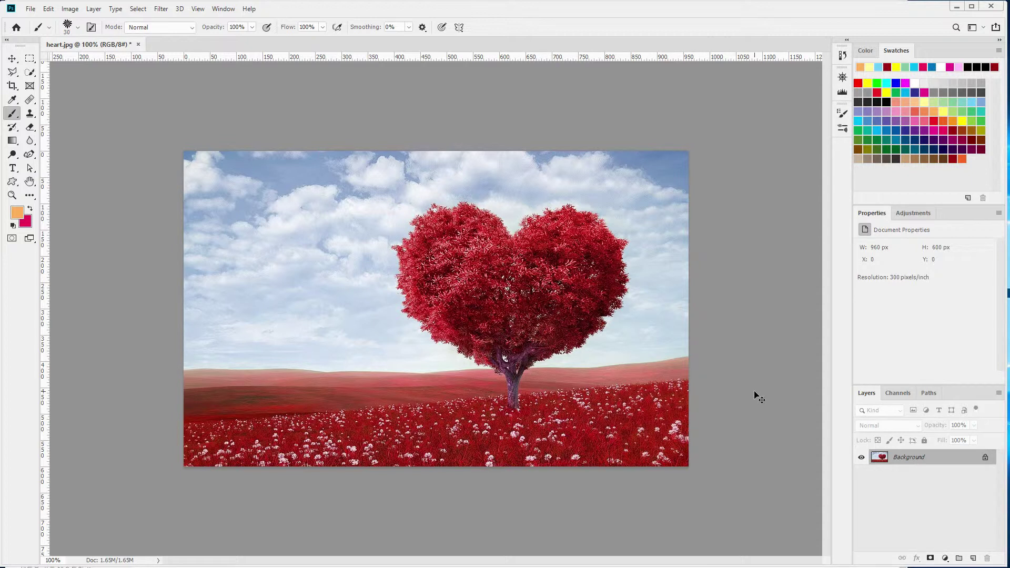
- Redo the image resize and all four brush strokes
key(ctrl+shift+z)
key(ctrl+shift+z)
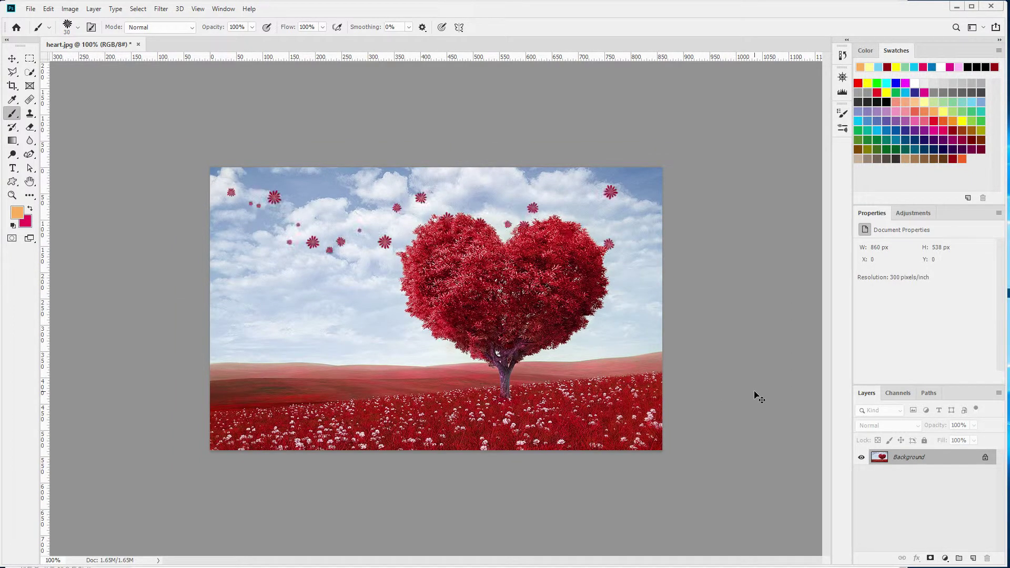
key(ctrl+shift+z)
key(ctrl+shift+z)
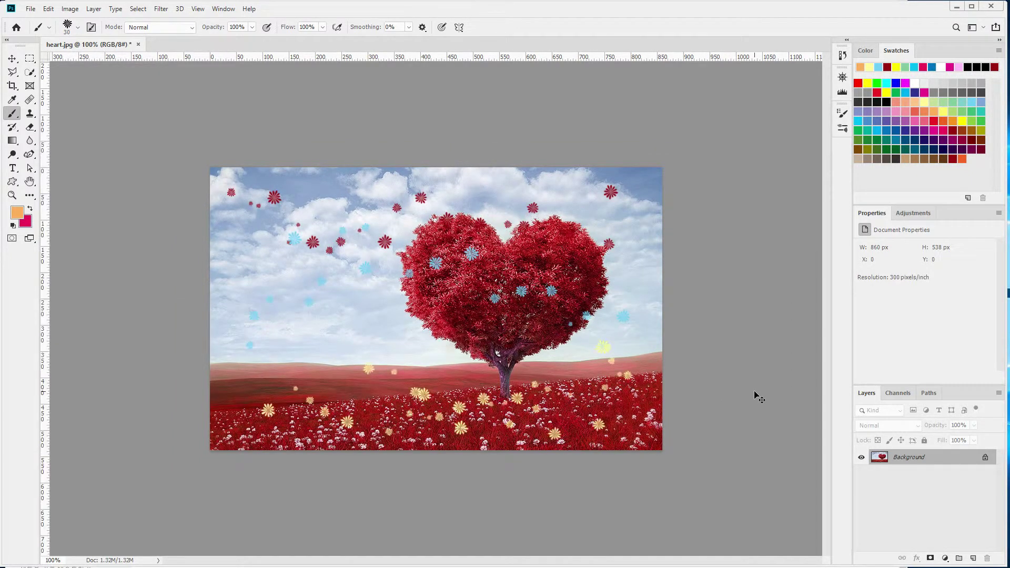
key(ctrl+shift+z)
key(ctrl+shift+z)
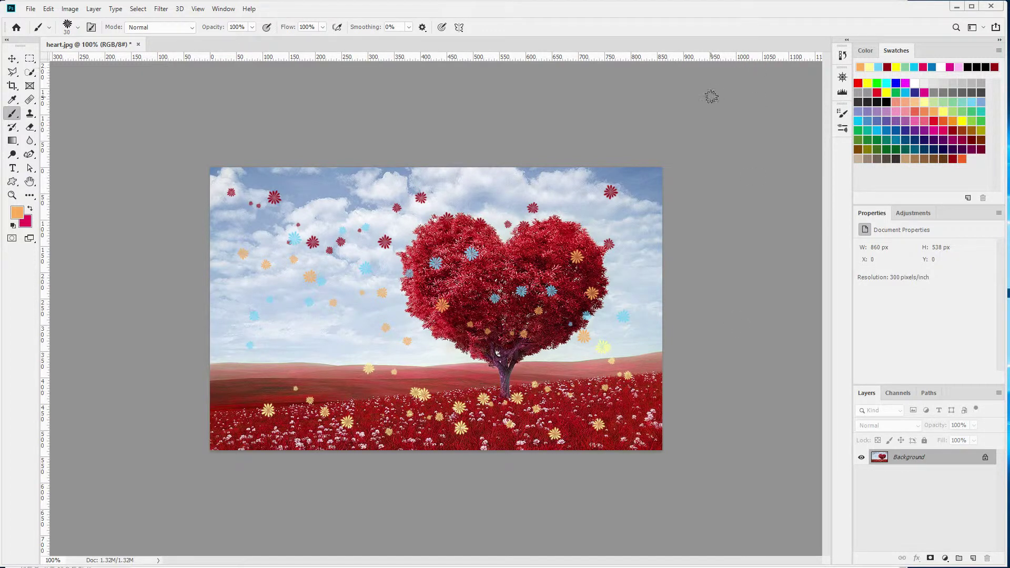
- Show the full History list and step back through its states to the Open state
click(842, 55)
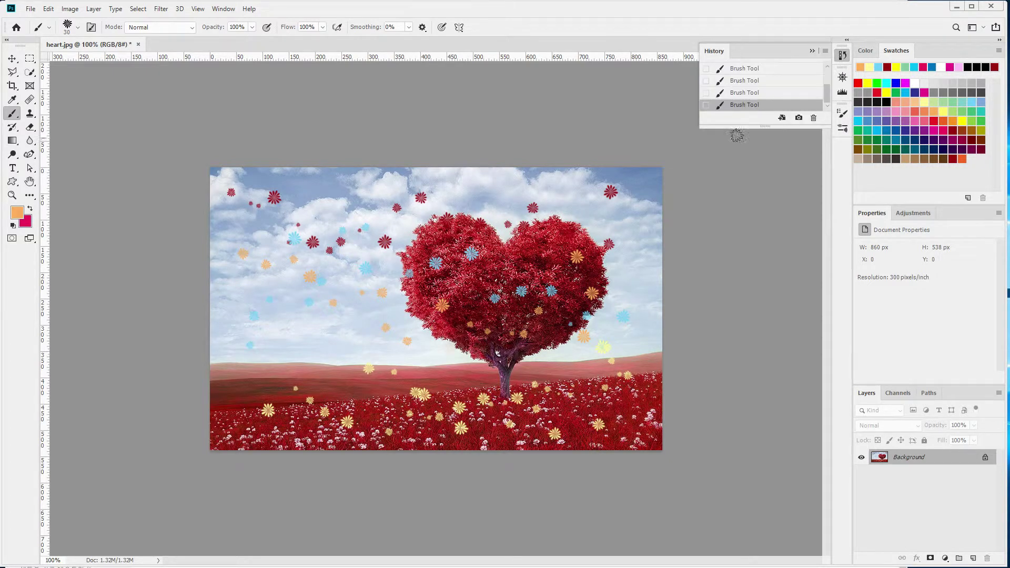
drag(737, 126, 729, 291)
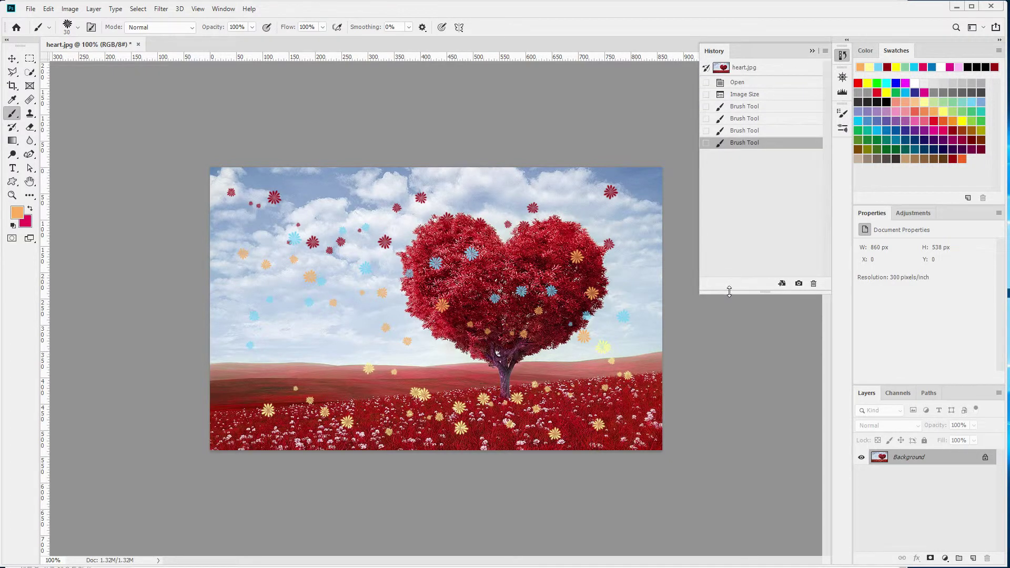
click(744, 132)
click(744, 120)
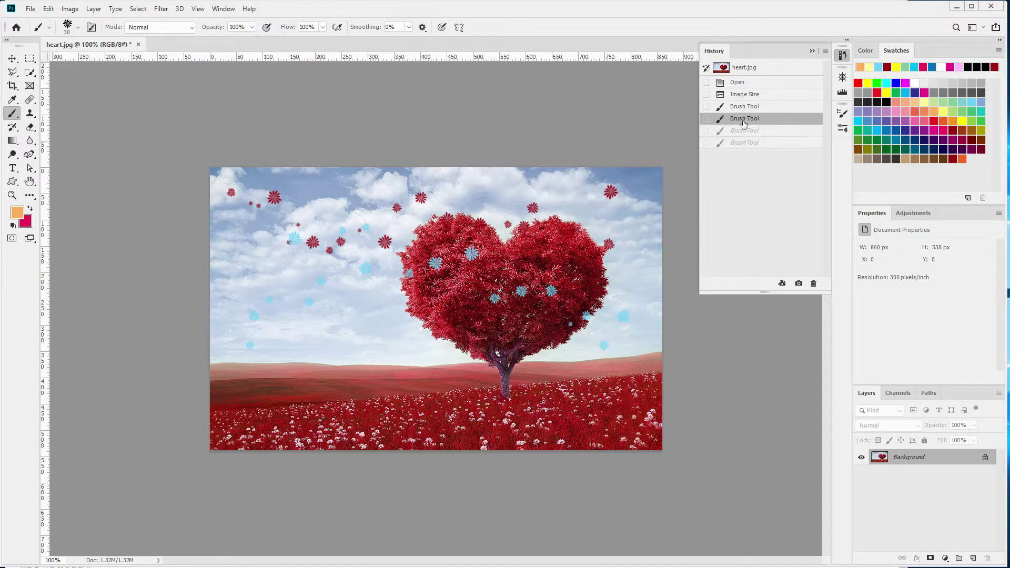
click(744, 108)
click(746, 95)
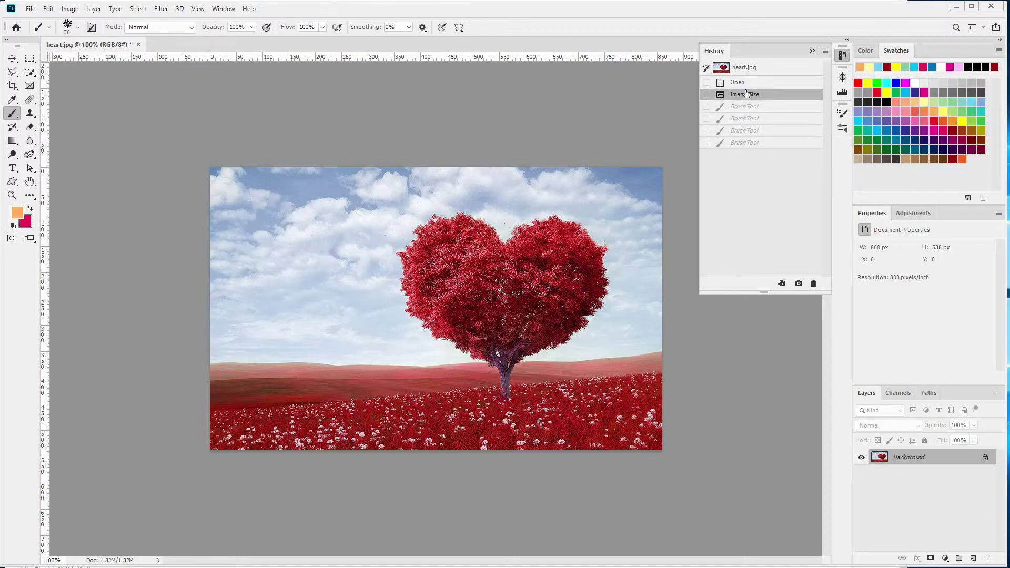
click(746, 84)
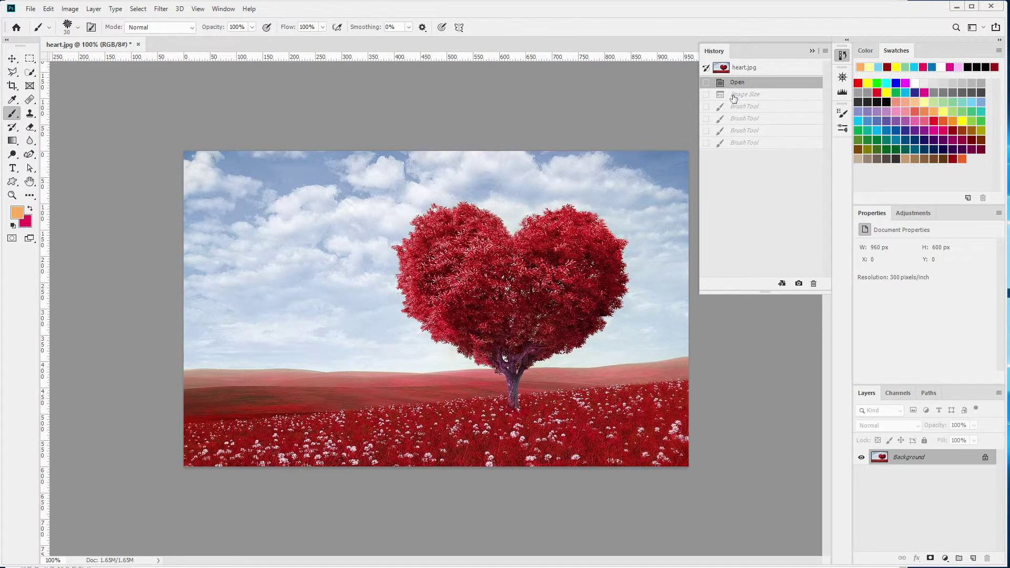
- Step forward through the history states from Image Size to the last Brush Tool state
click(733, 97)
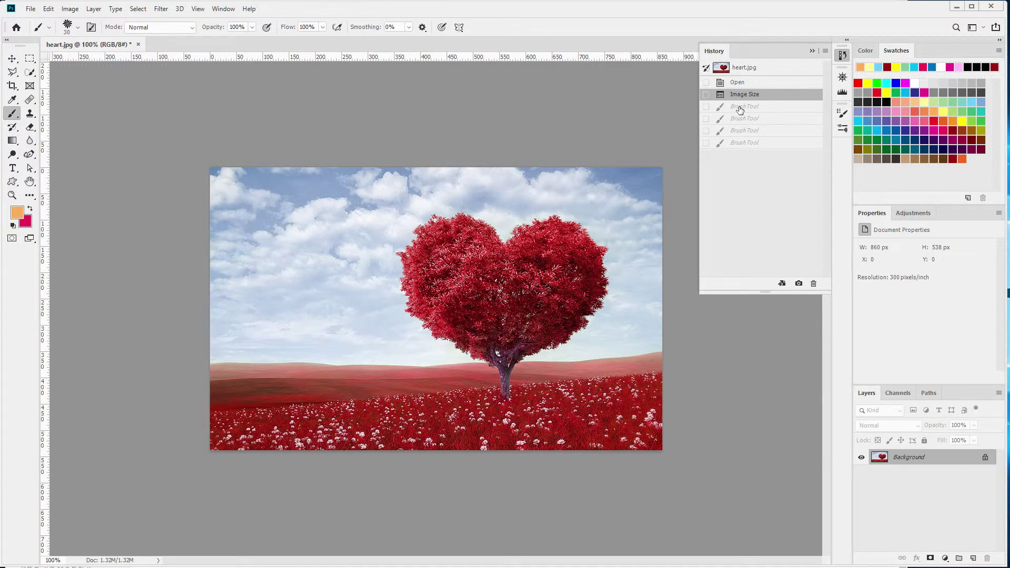
click(740, 107)
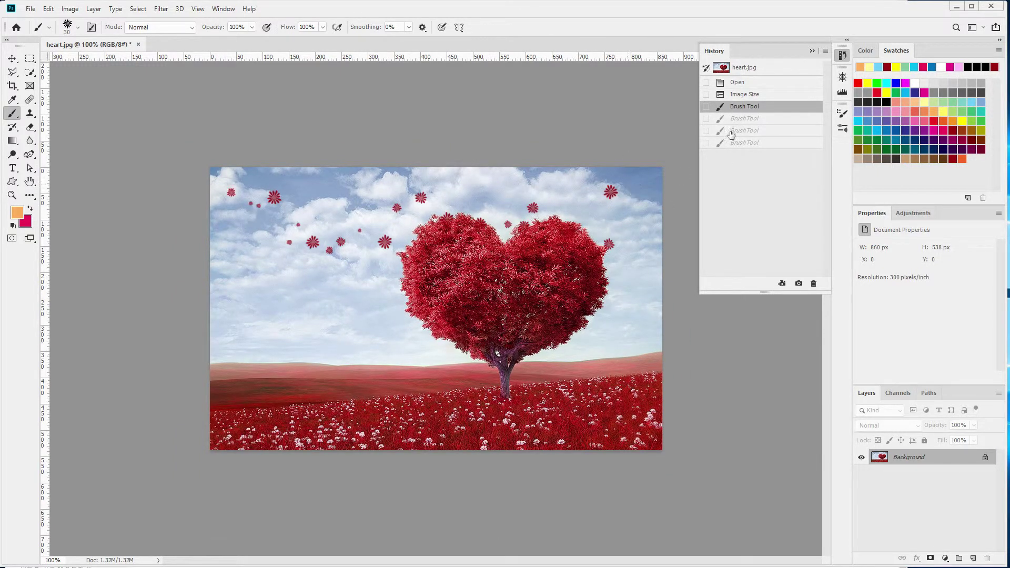
click(732, 119)
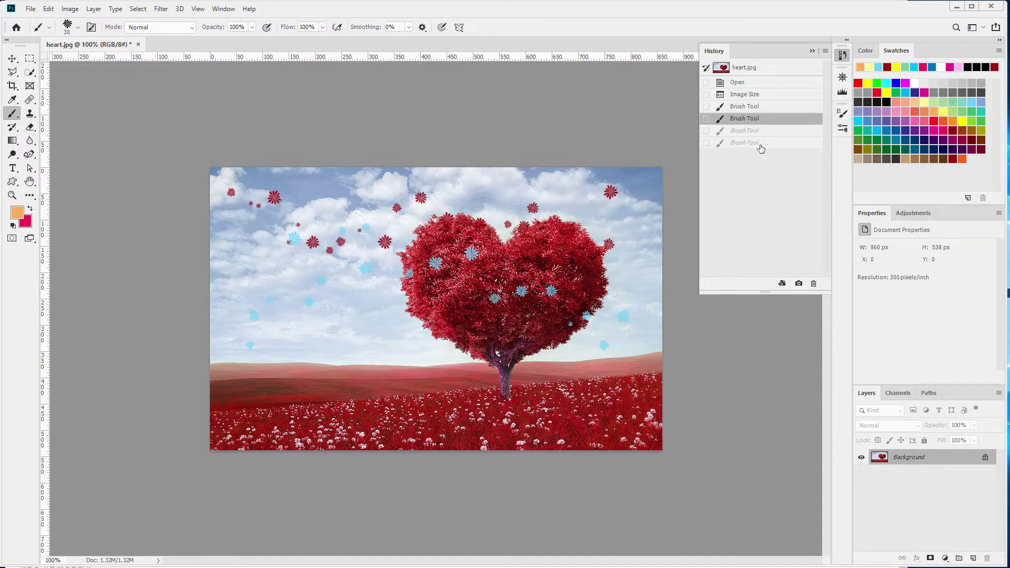
click(752, 132)
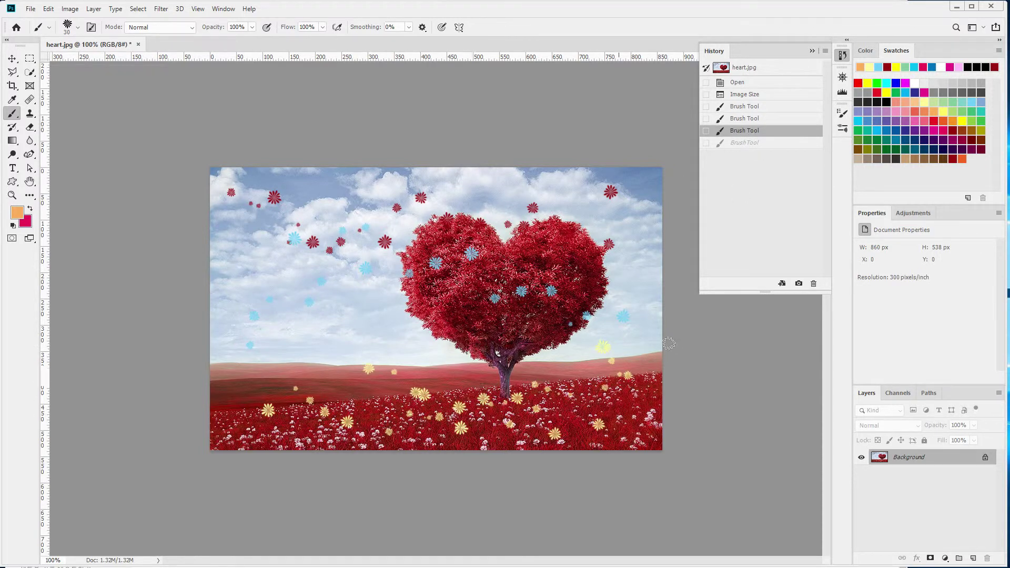
click(759, 143)
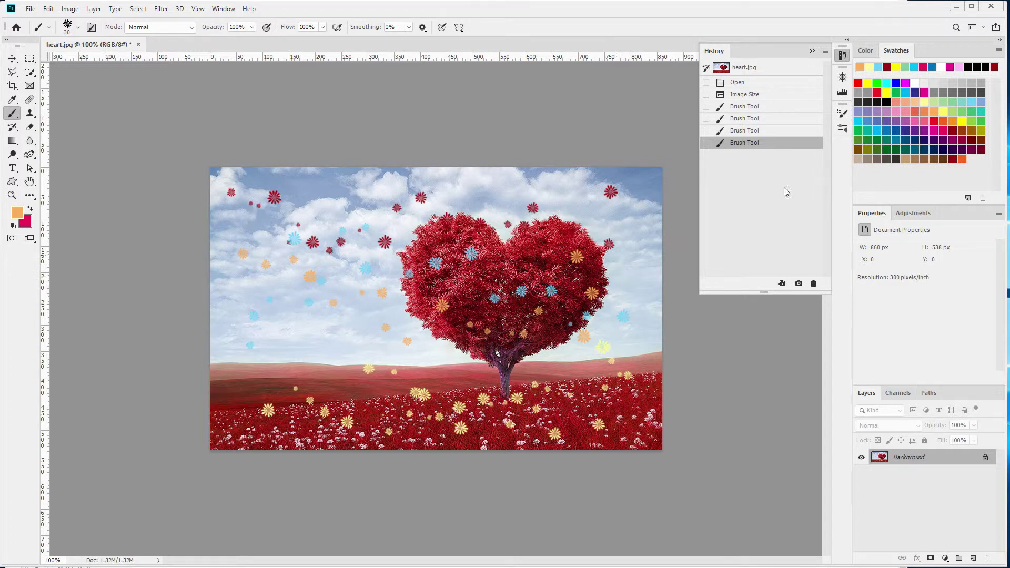
- Jump back to the first Brush Tool state in the history and return to the last Brush Tool state
click(742, 108)
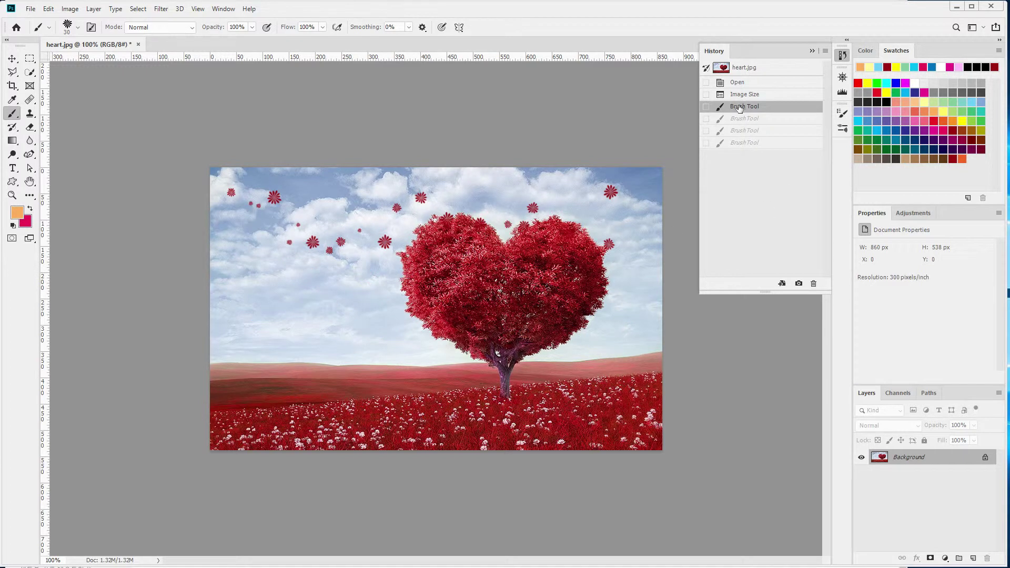
click(743, 144)
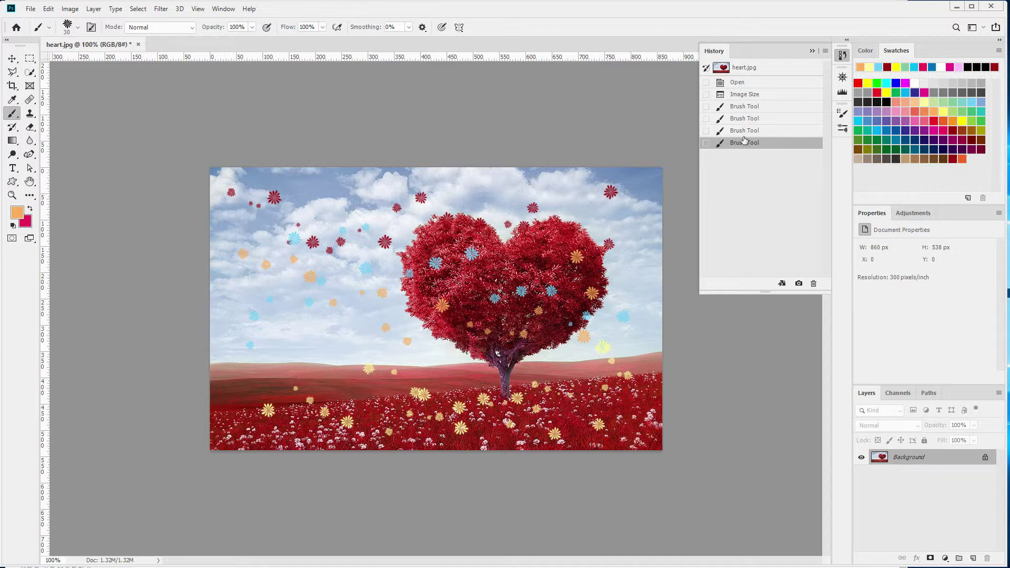
- Return to the first Brush Tool state and paint an orange flower stroke rising from the lower field and a yellow one across the middle
click(738, 109)
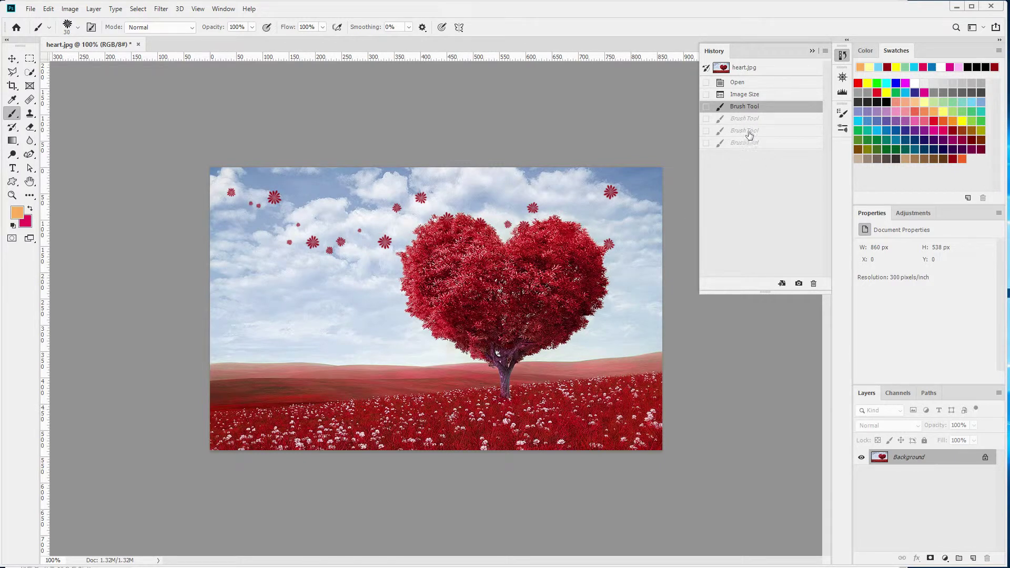
mouse_move(261, 429)
mouse_down()
mouse_move(314, 388)
mouse_move(569, 327)
mouse_move(613, 299)
mouse_up()
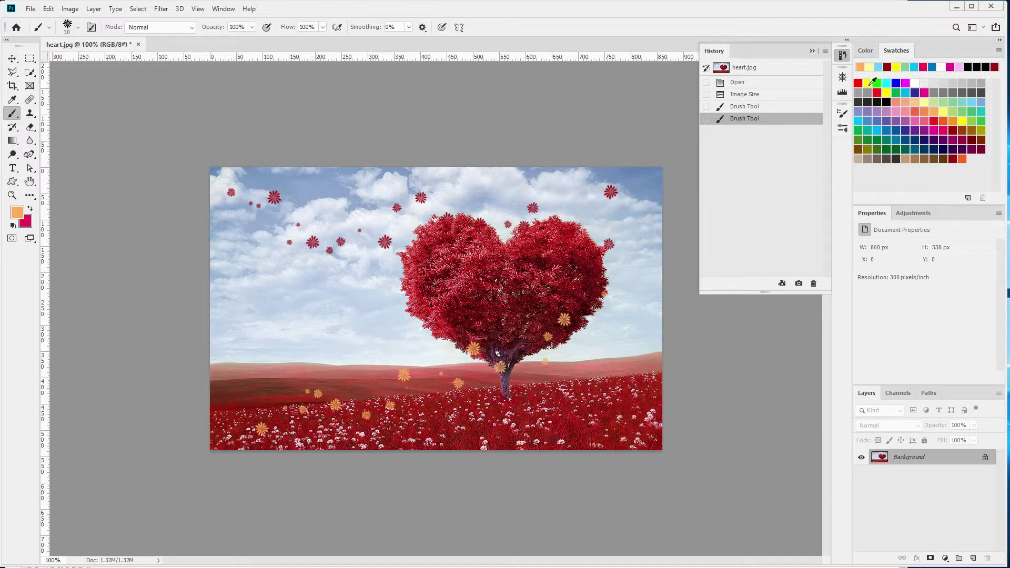
click(866, 84)
mouse_move(242, 309)
mouse_down()
mouse_move(475, 322)
mouse_move(565, 294)
mouse_move(581, 278)
mouse_up()
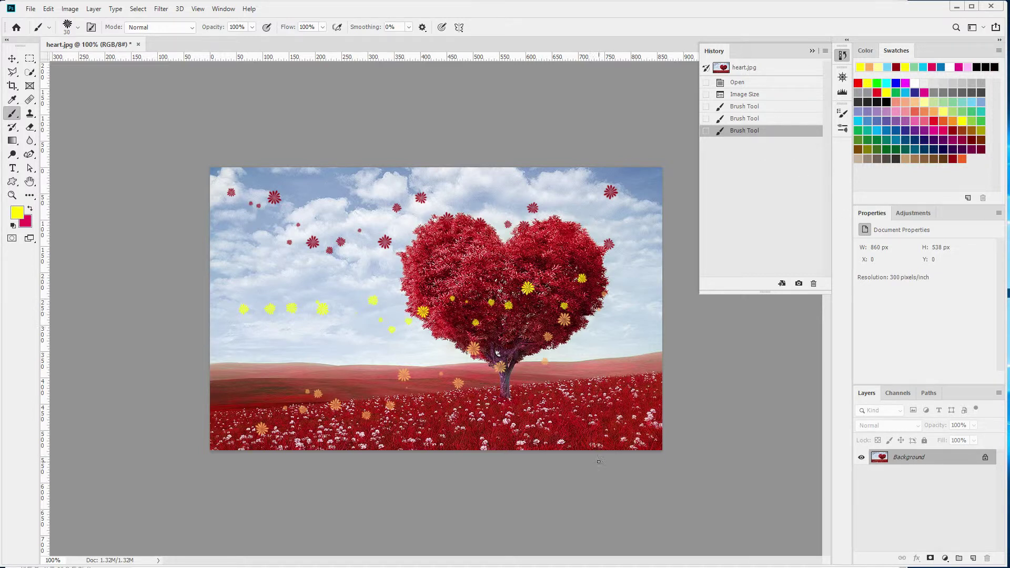
- Step back through the history states to Open and restore the last Brush Tool state with the yellow flowers
click(747, 119)
click(748, 108)
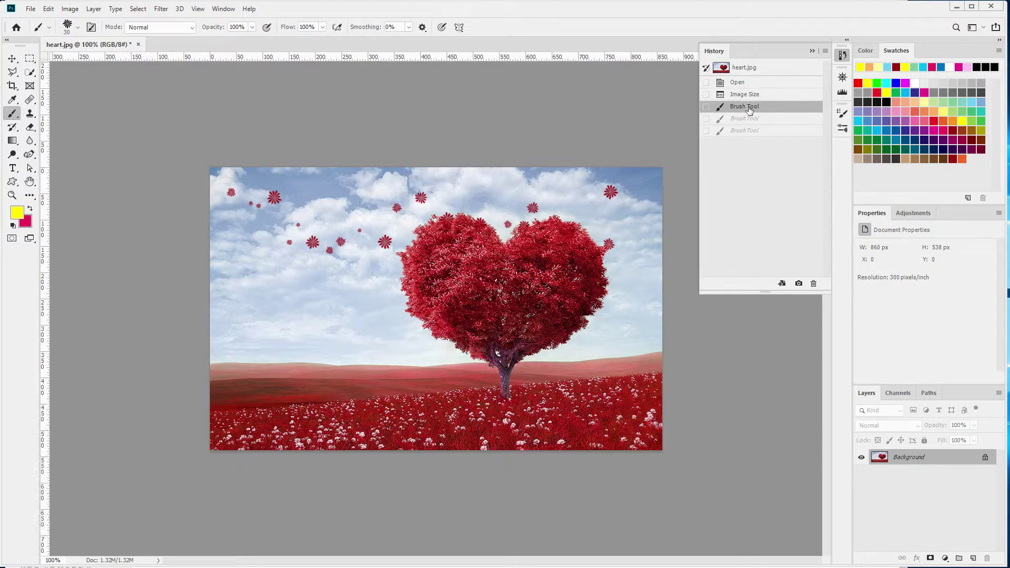
click(736, 83)
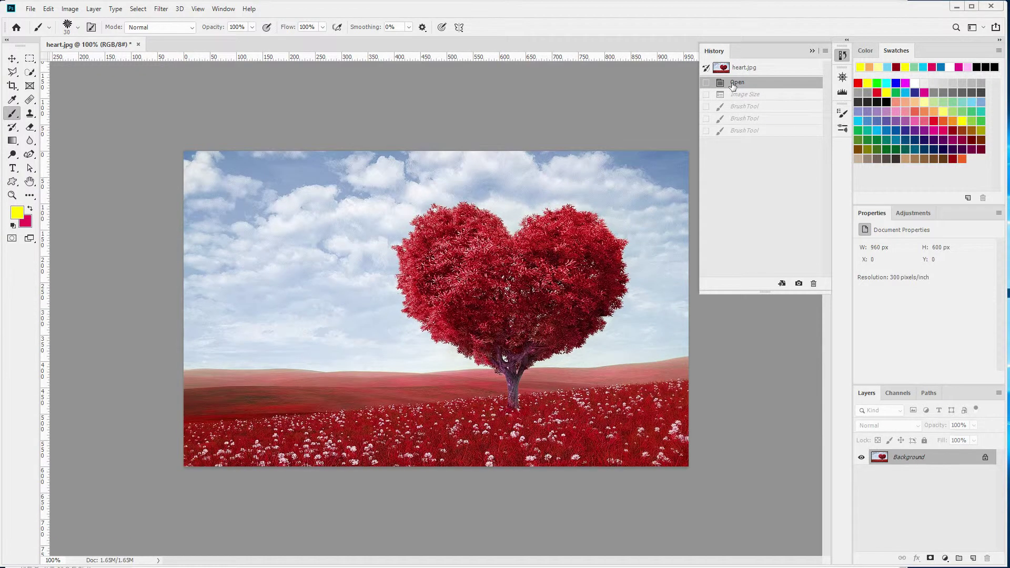
click(743, 131)
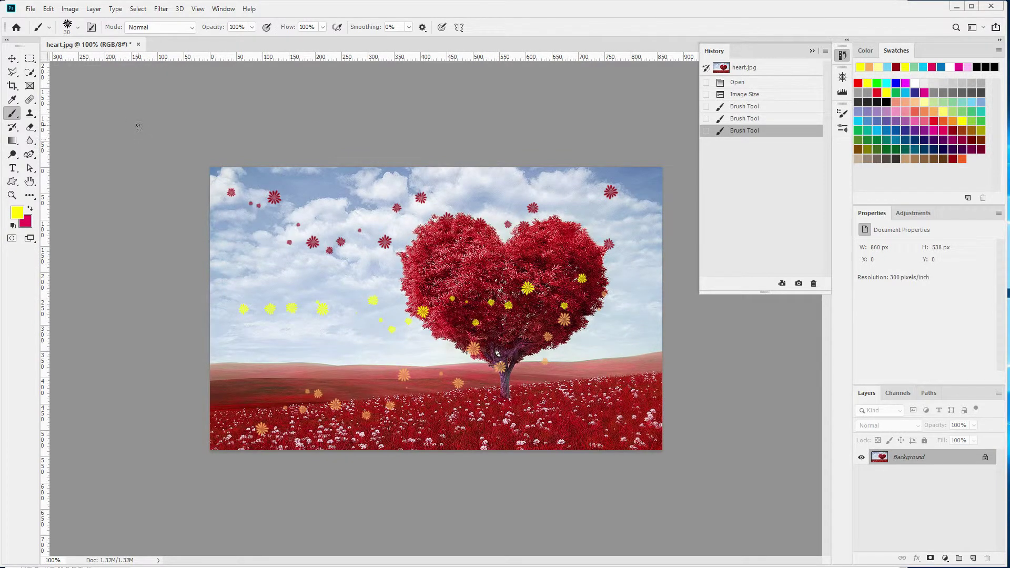
- Revert heart.jpg to its last saved version
click(32, 11)
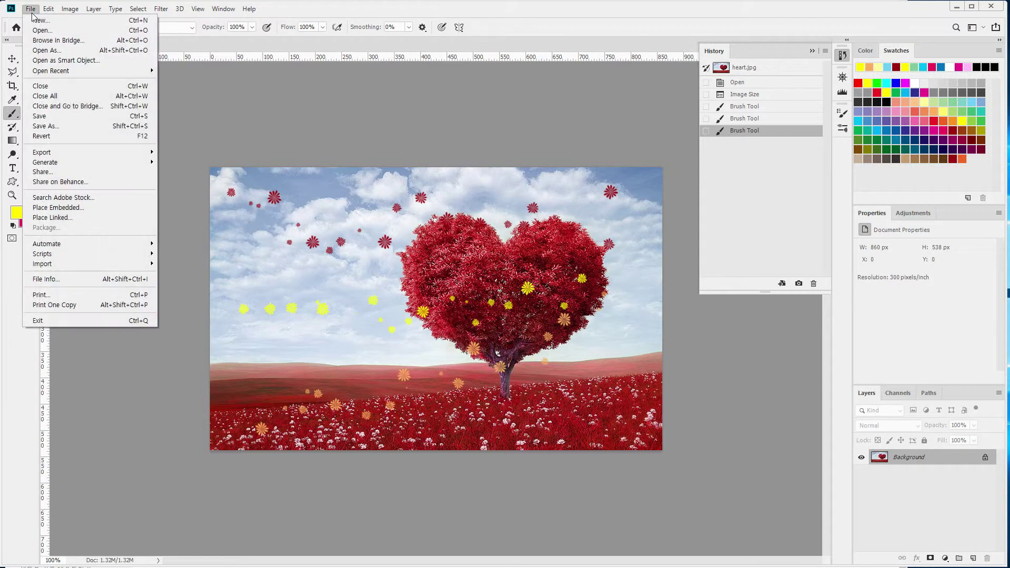
click(73, 140)
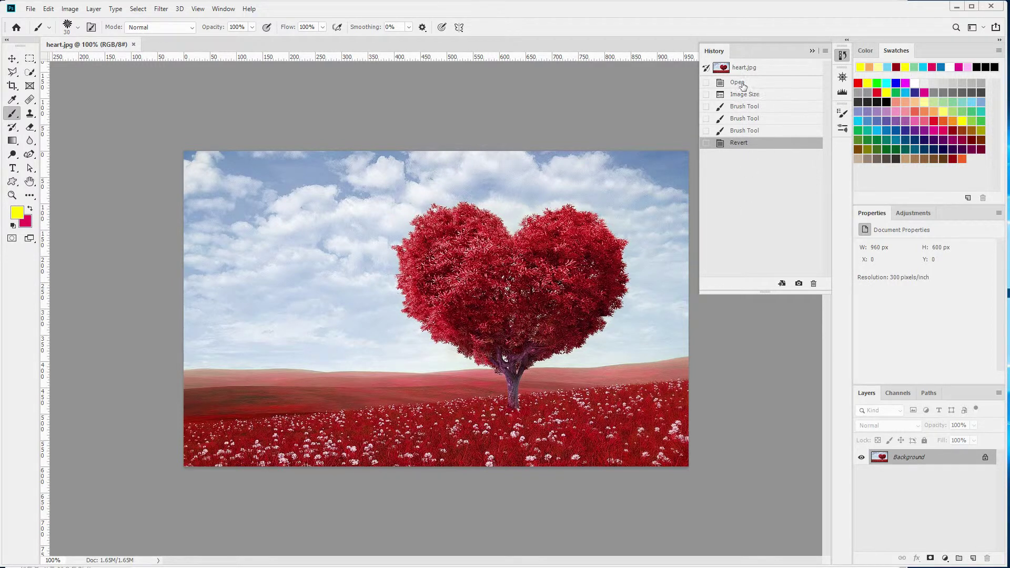
- Step back from the last Brush Tool state to Image Size in the history and return to the Revert state
click(740, 132)
click(740, 119)
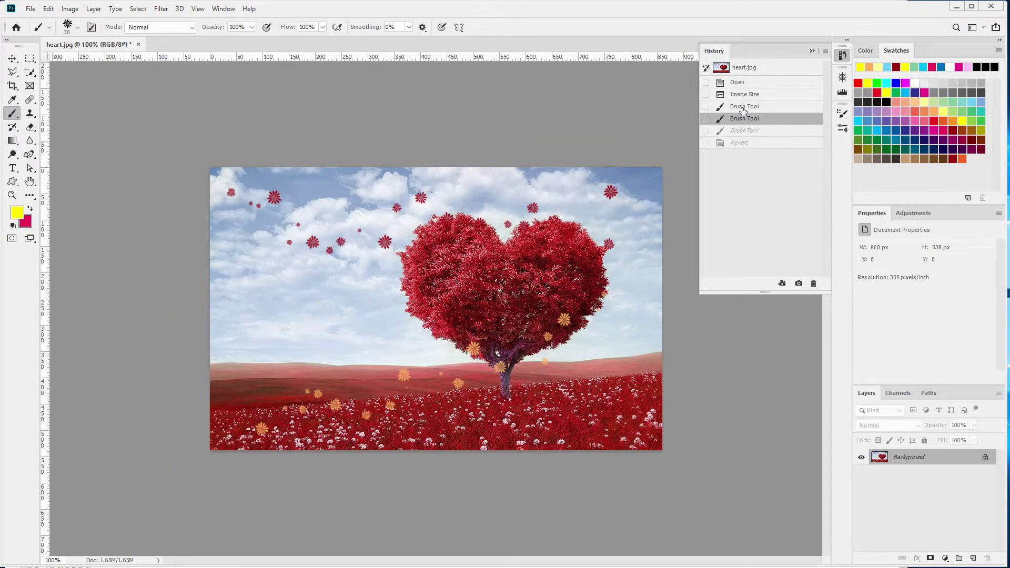
click(743, 107)
click(742, 95)
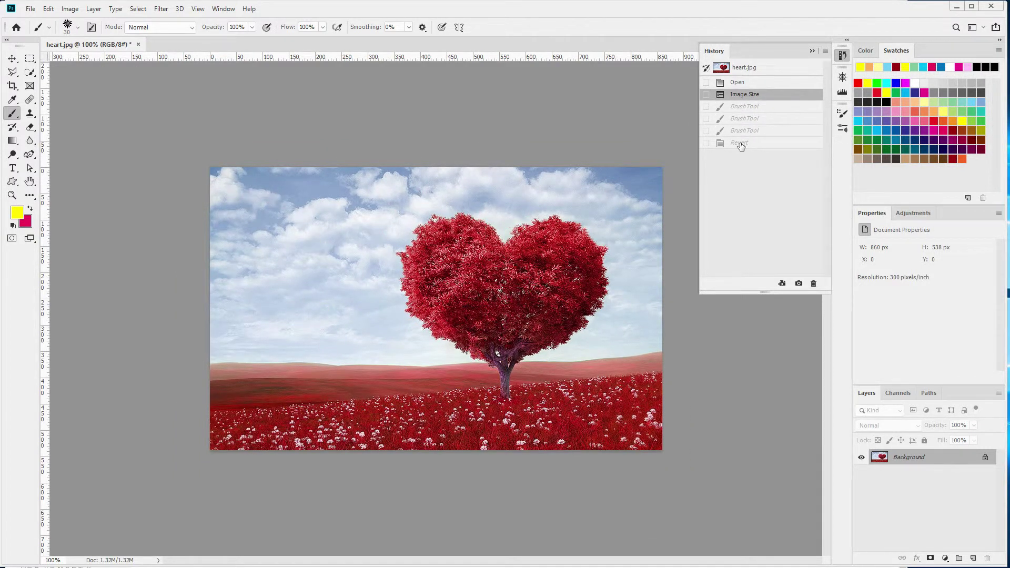
click(741, 145)
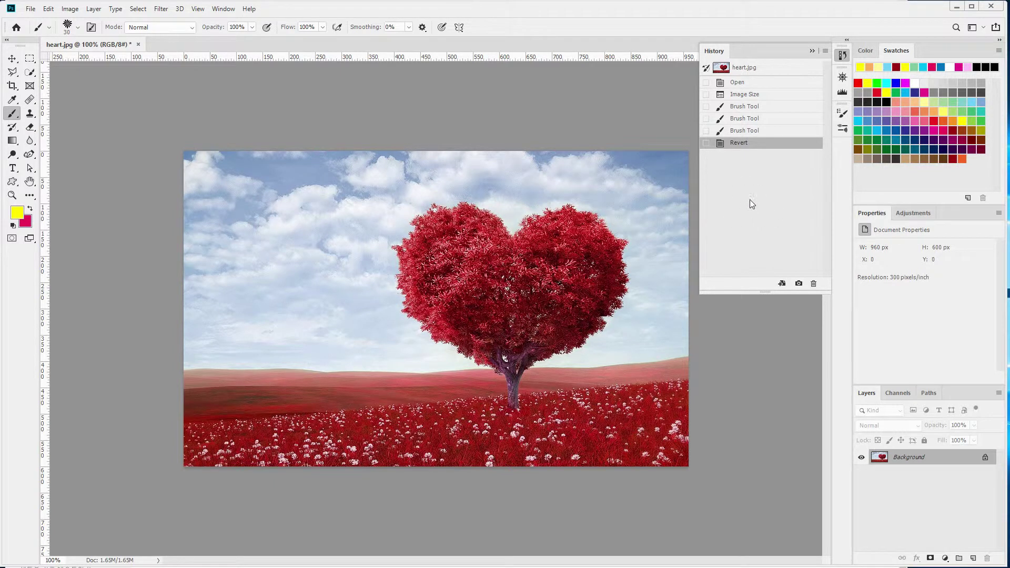
- Collapse and reopen the History panel, and shorten it to just fit the listed states
click(812, 51)
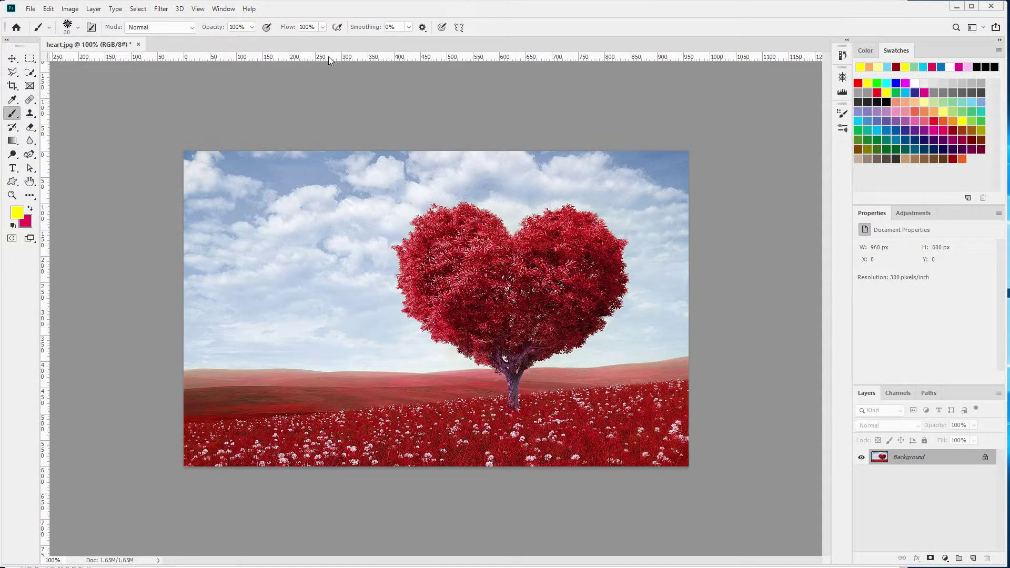
click(225, 9)
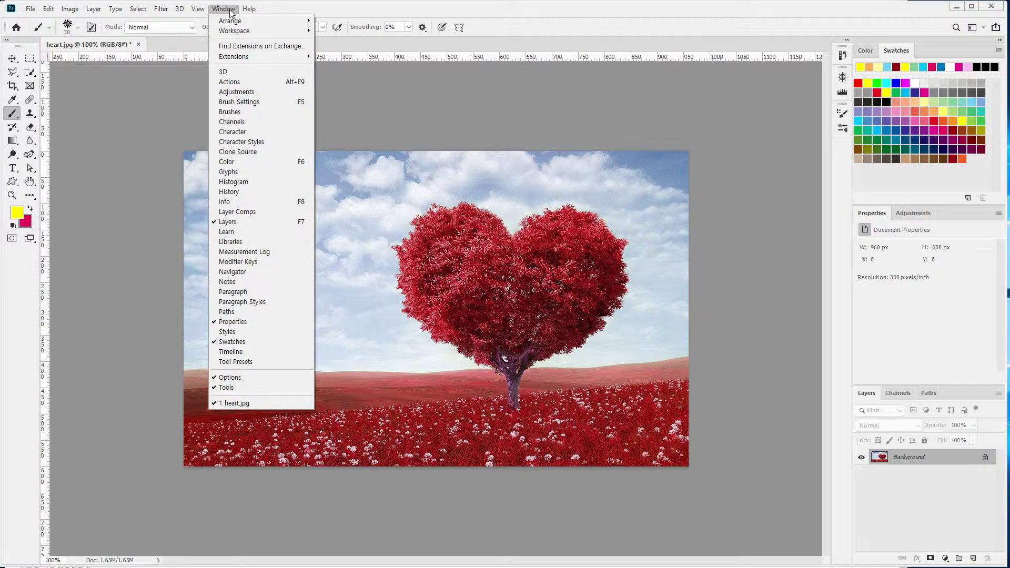
click(242, 195)
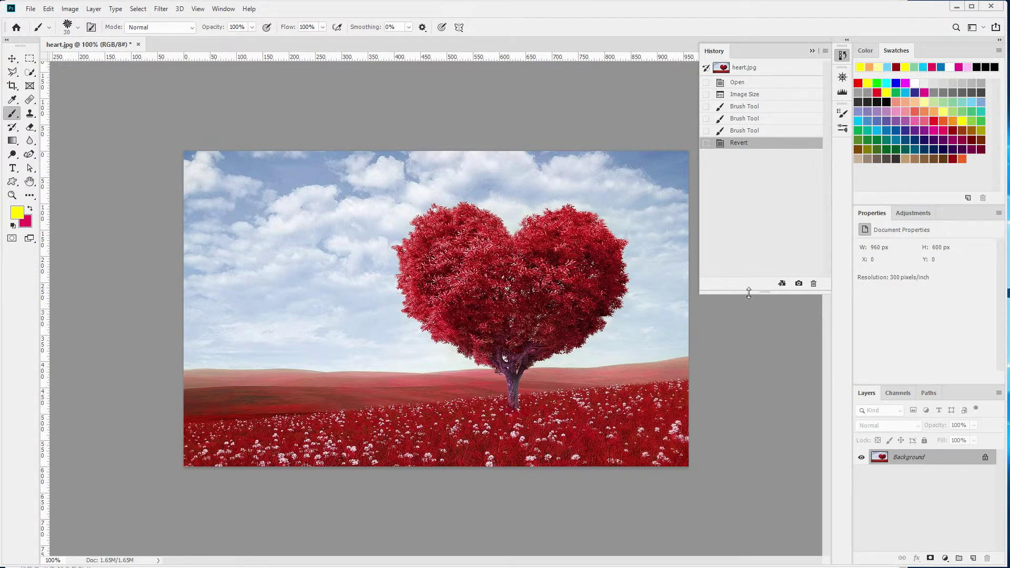
drag(748, 292, 764, 164)
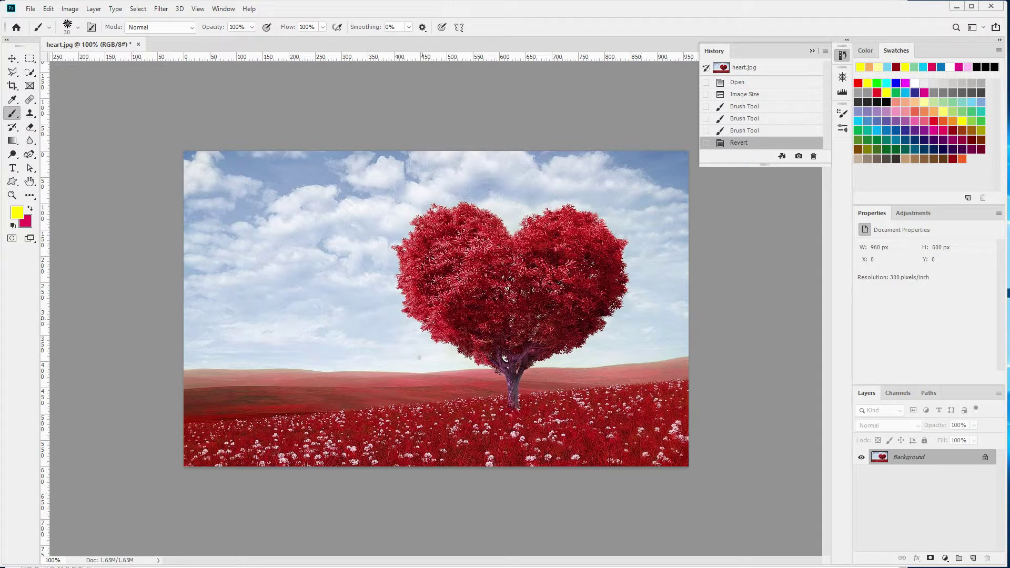